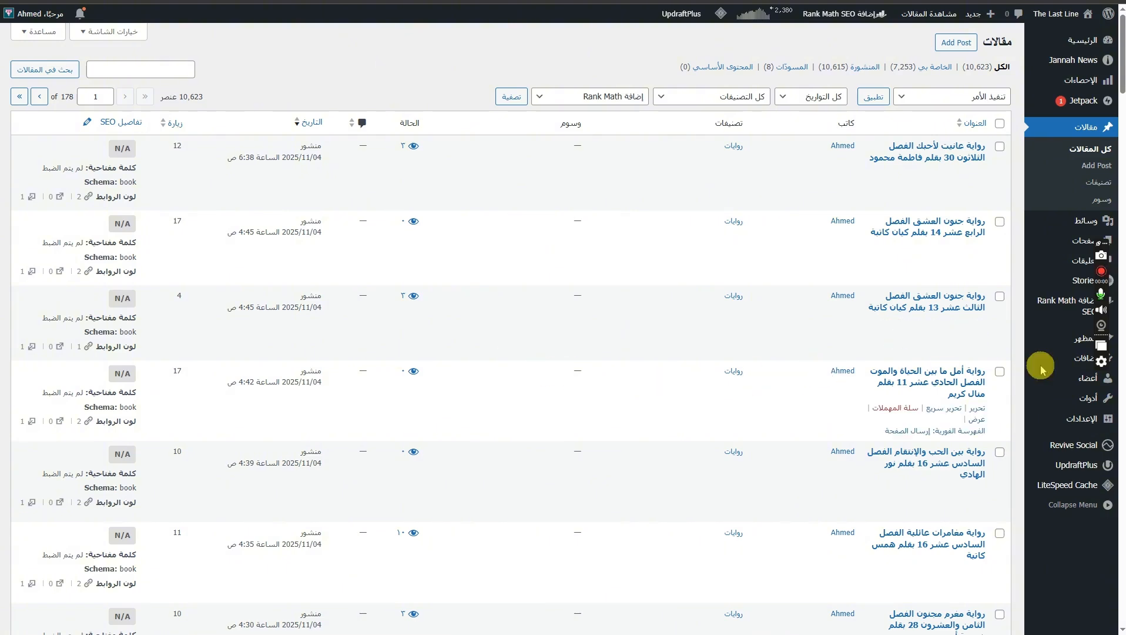
Upload the plugin file wp-automatic_v3.125.0.zip, install it and activate it
{"action": "mouse_move", "coordinate": [1043, 363]}
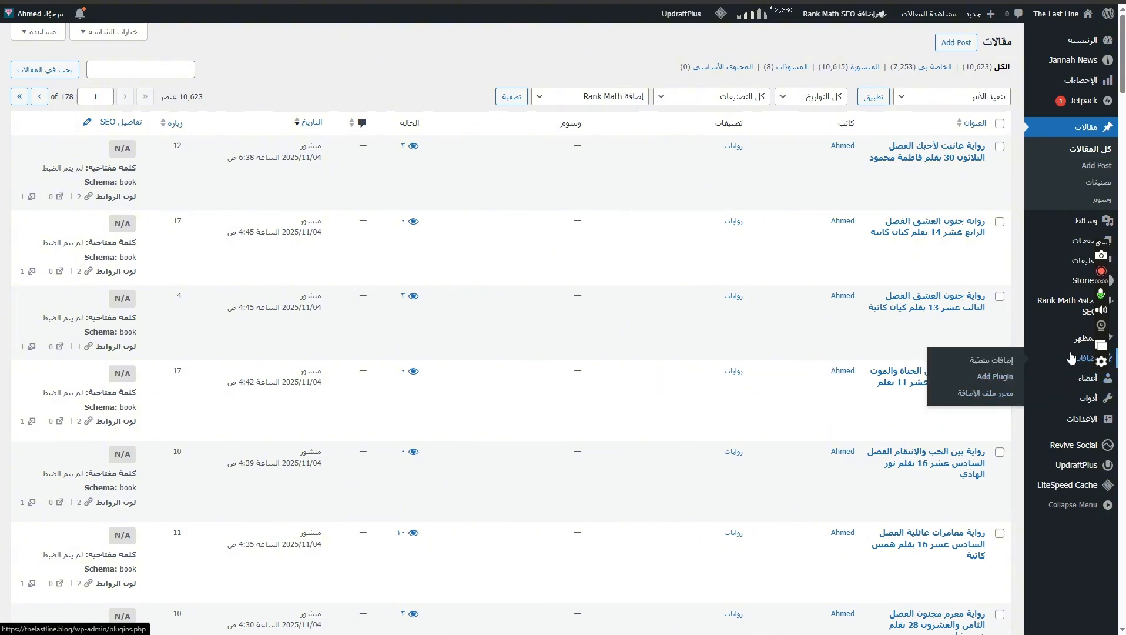
{"action": "left_click", "coordinate": [994, 378]}
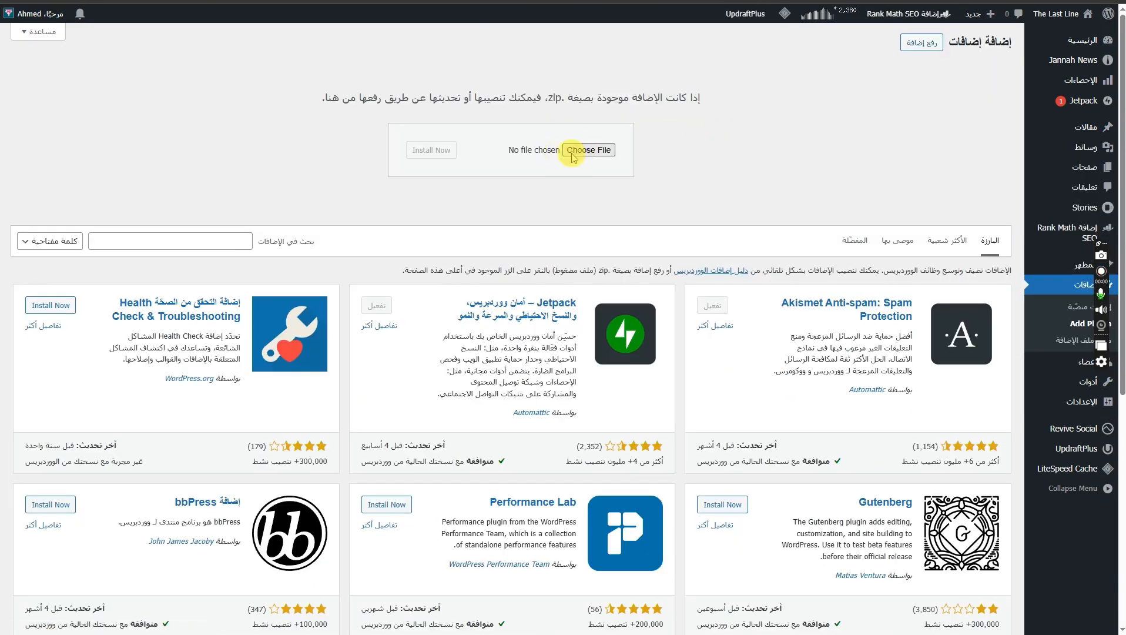
{"action": "left_click", "coordinate": [589, 150]}
{"action": "left_click", "coordinate": [456, 69]}
{"action": "double_click", "coordinate": [456, 66]}
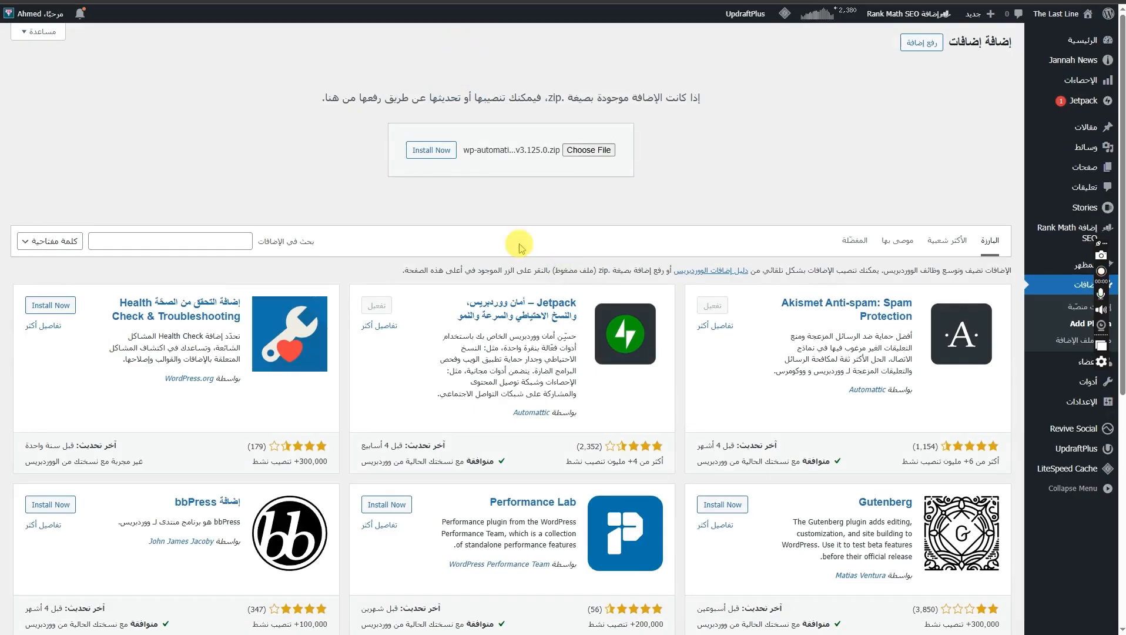
{"action": "left_click", "coordinate": [431, 150]}
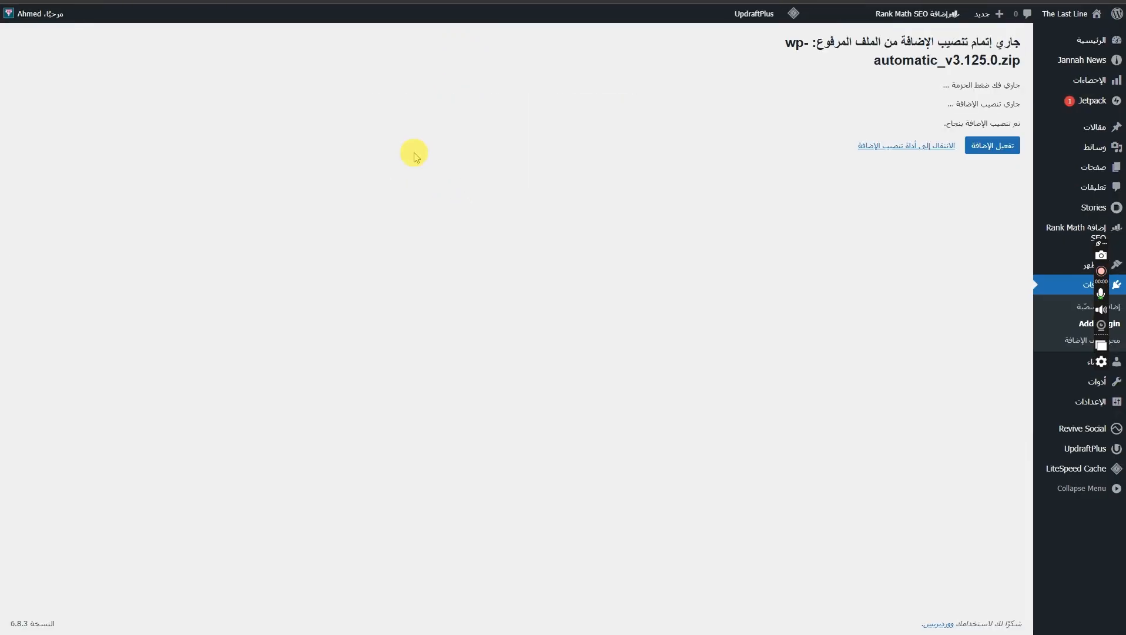
{"action": "left_click", "coordinate": [991, 146]}
Create a new Automatic campaign and title it "رواية1"
{"action": "mouse_move", "coordinate": [1097, 434]}
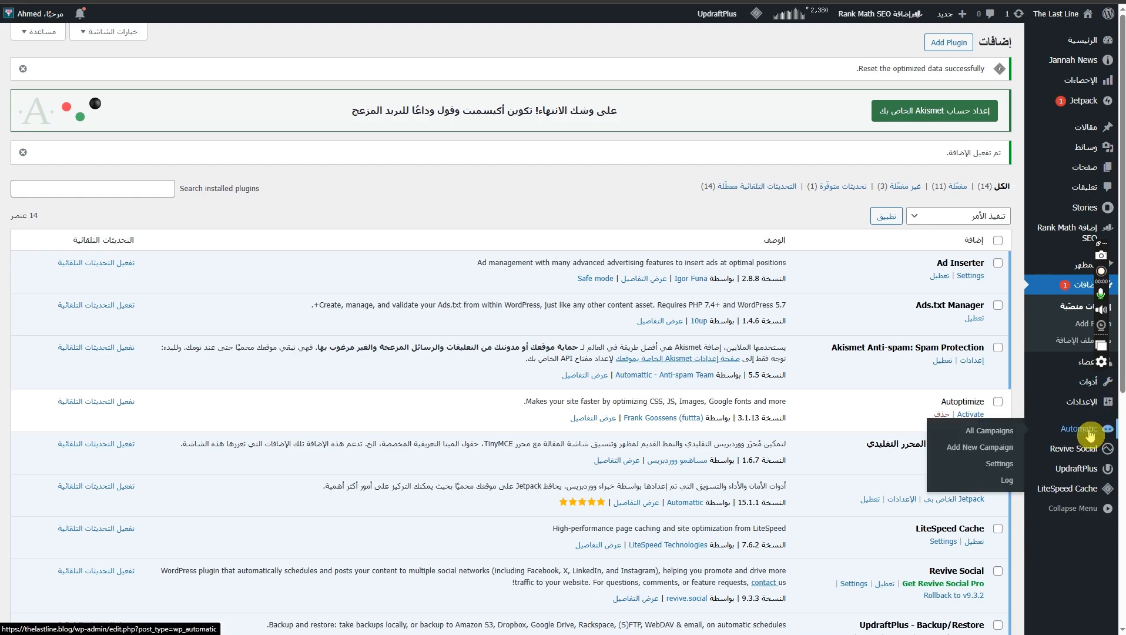
{"action": "left_click", "coordinate": [987, 454]}
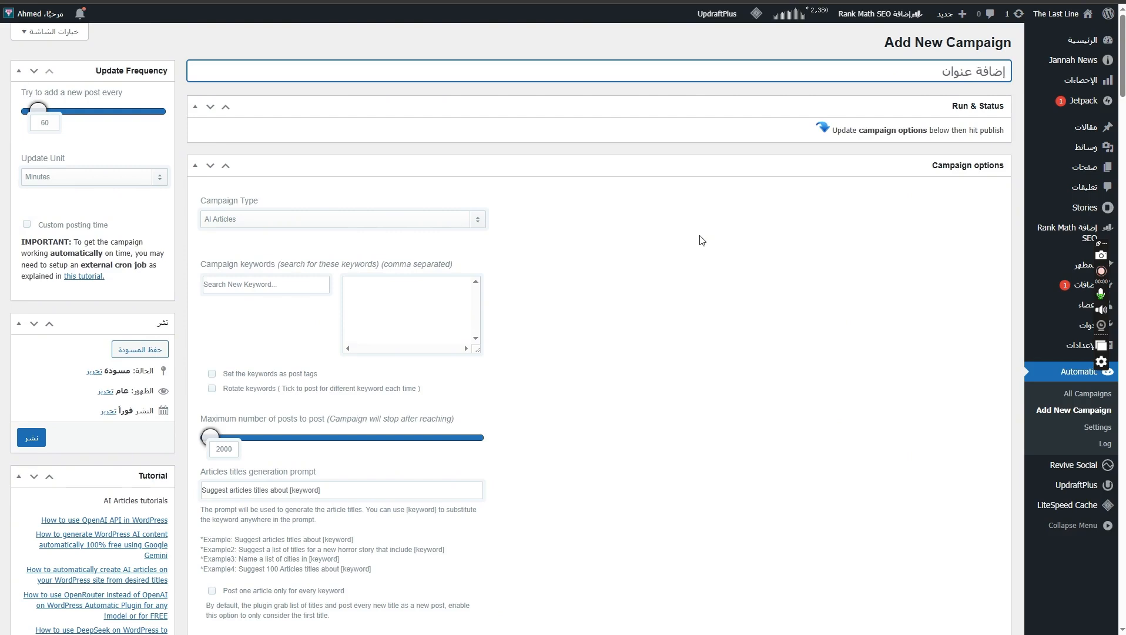
{"action": "type", "text": "روائي"}
{"action": "type", "text": "1"}
Set the campaign type to Feeds
{"action": "left_click", "coordinate": [218, 220]}
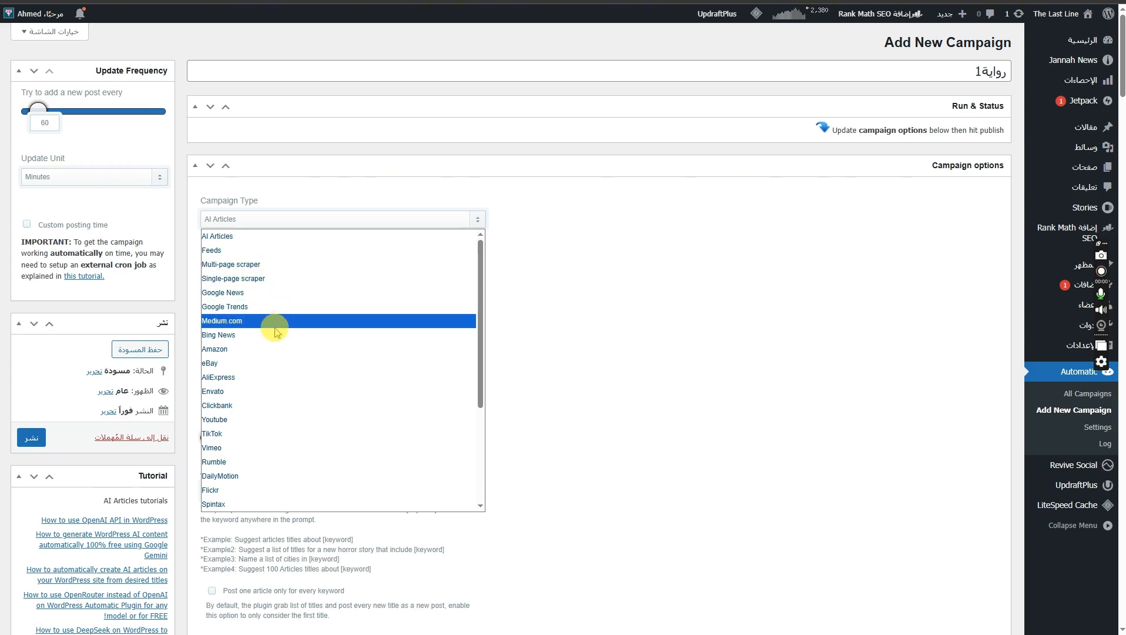
{"action": "scroll", "coordinate": [276, 332], "scroll_direction": "down", "scroll_amount": 3}
{"action": "scroll", "coordinate": [256, 382], "scroll_direction": "up", "scroll_amount": 3}
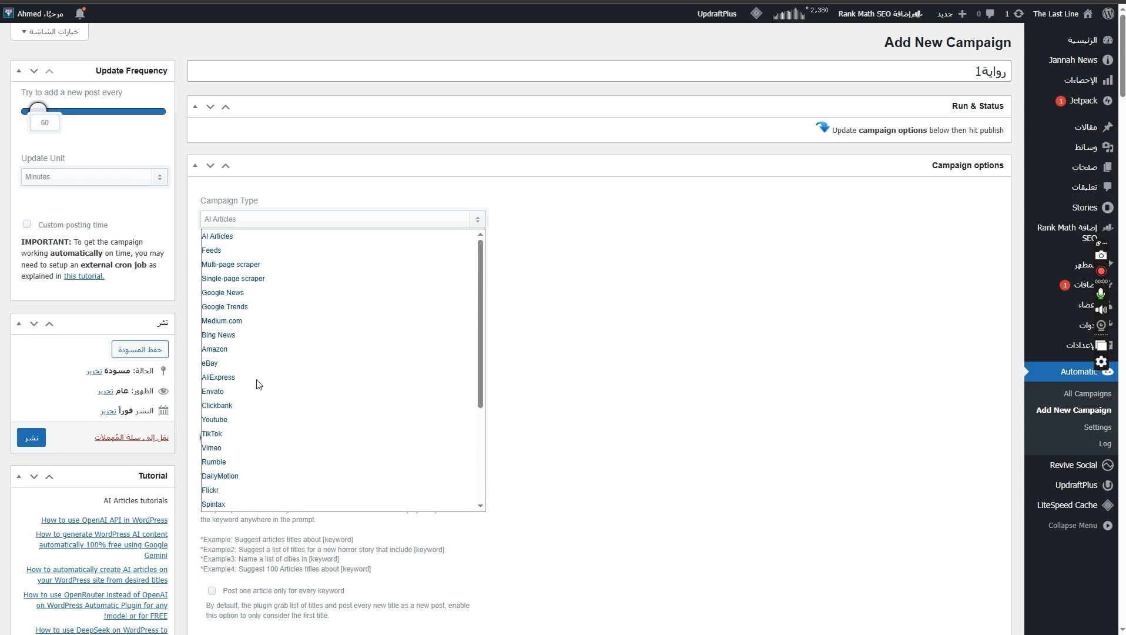
{"action": "left_click", "coordinate": [232, 250]}
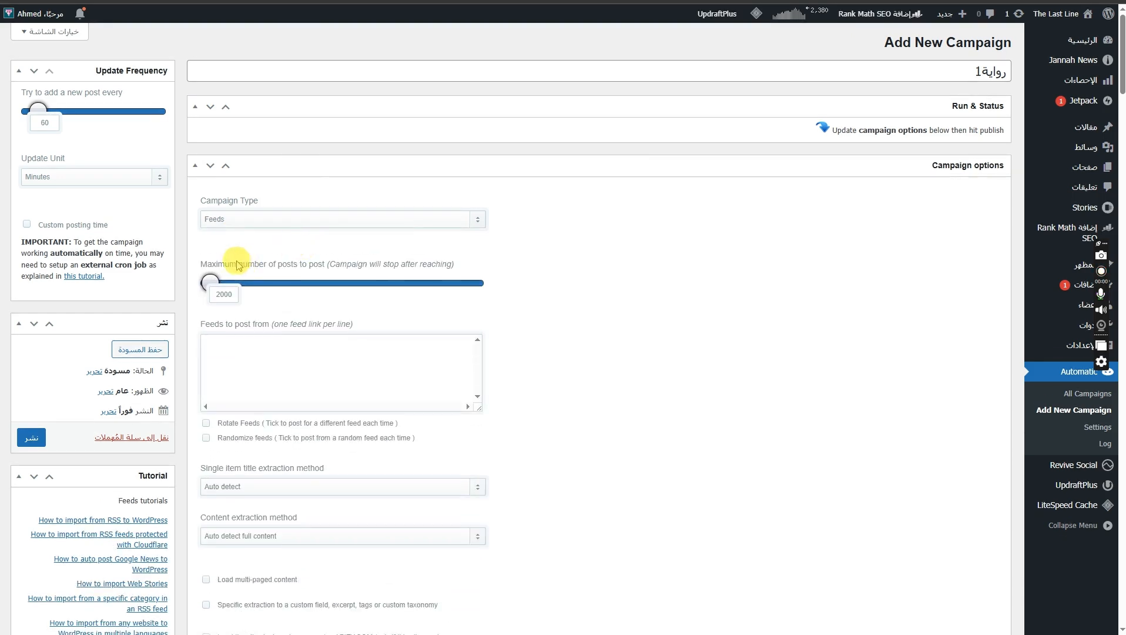
Raise the maximum number of posts for the campaign to 1000000
{"action": "triple_click", "coordinate": [213, 266]}
{"action": "left_click", "coordinate": [311, 254]}
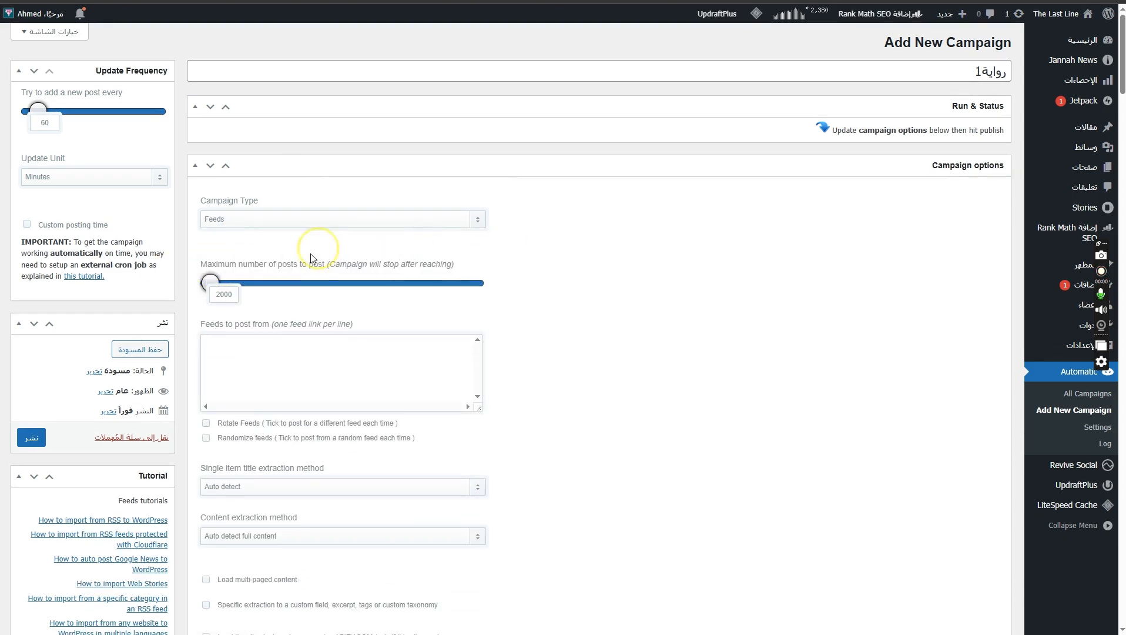
{"action": "left_click_drag", "start_coordinate": [209, 283], "coordinate": [558, 307]}
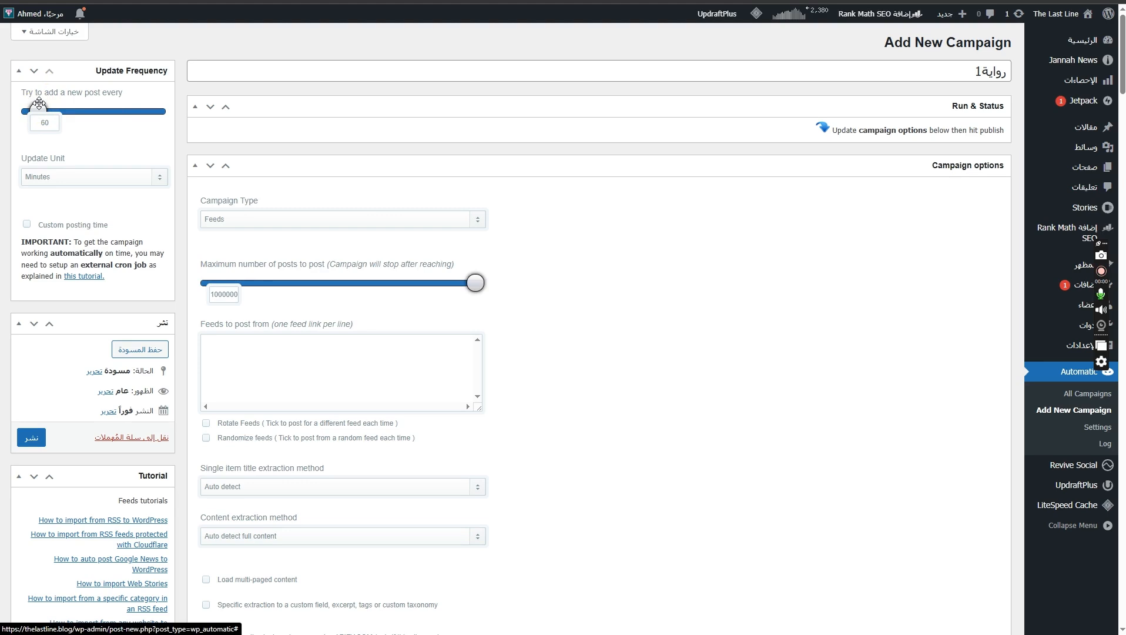
Set the update frequency to try adding a new post every 5 minutes
{"action": "left_click_drag", "start_coordinate": [39, 106], "coordinate": [4, 112]}
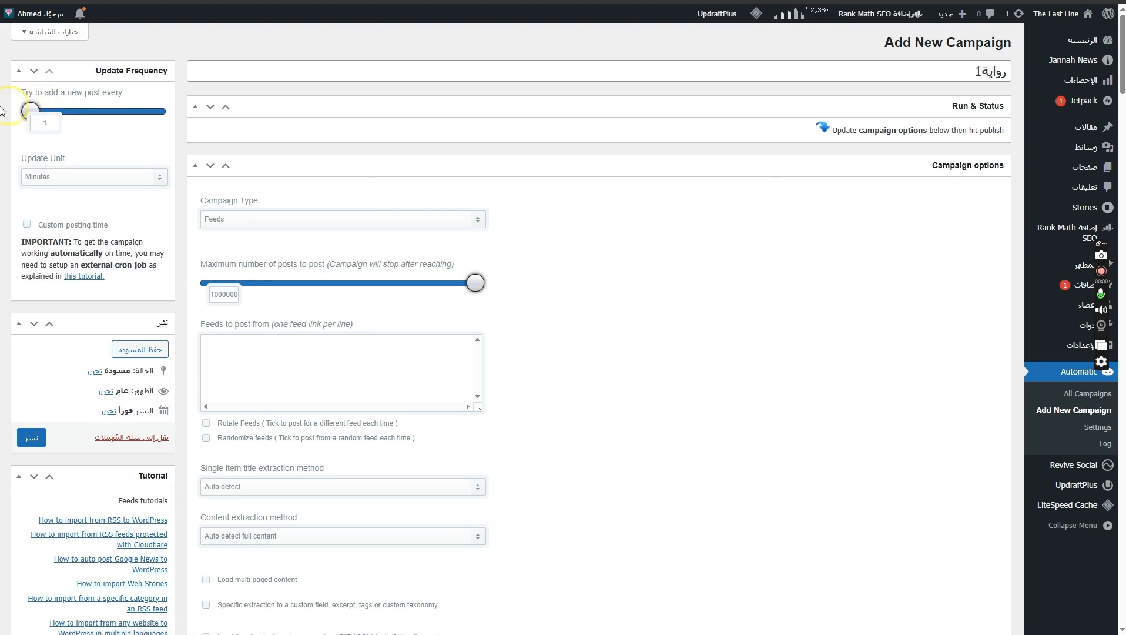
{"action": "double_click", "coordinate": [43, 124]}
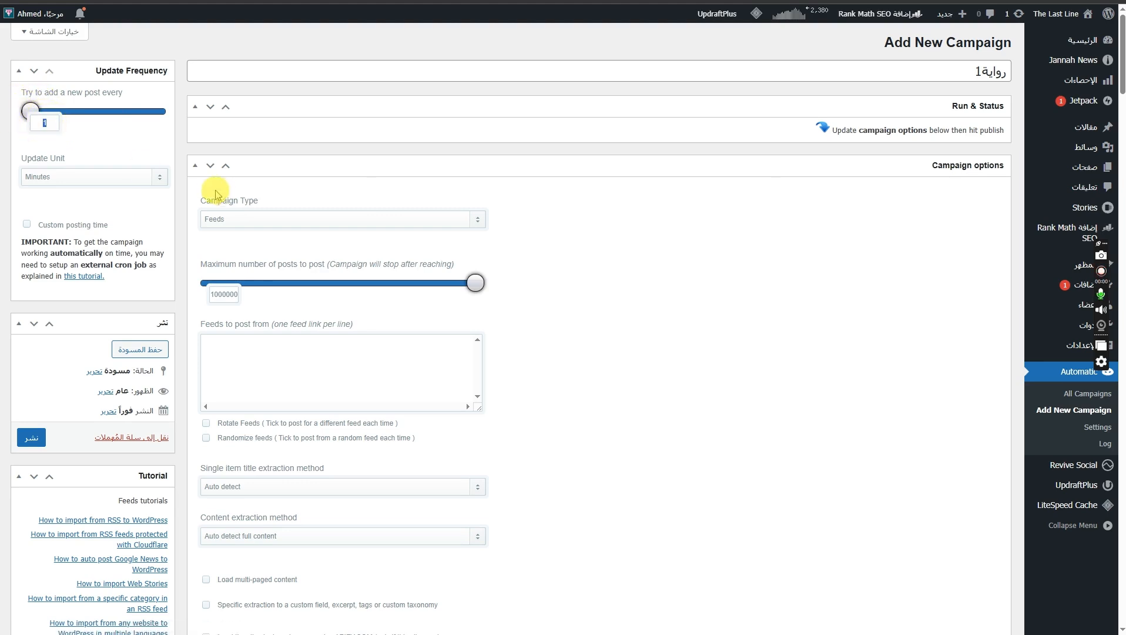
{"action": "type", "text": "5"}
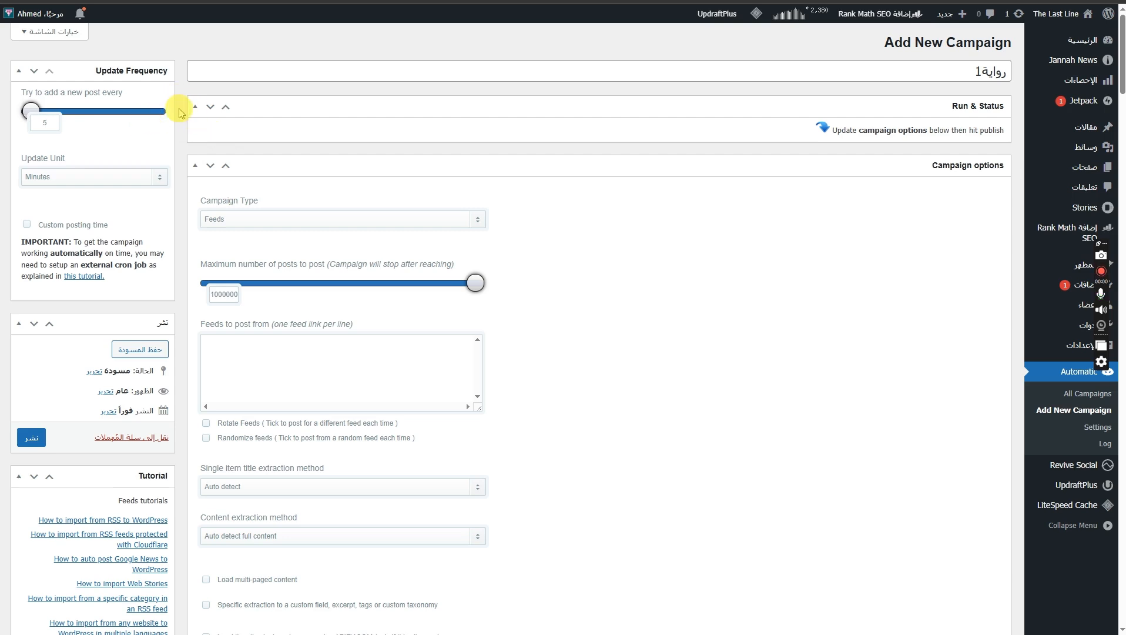
{"action": "left_click", "coordinate": [77, 177]}
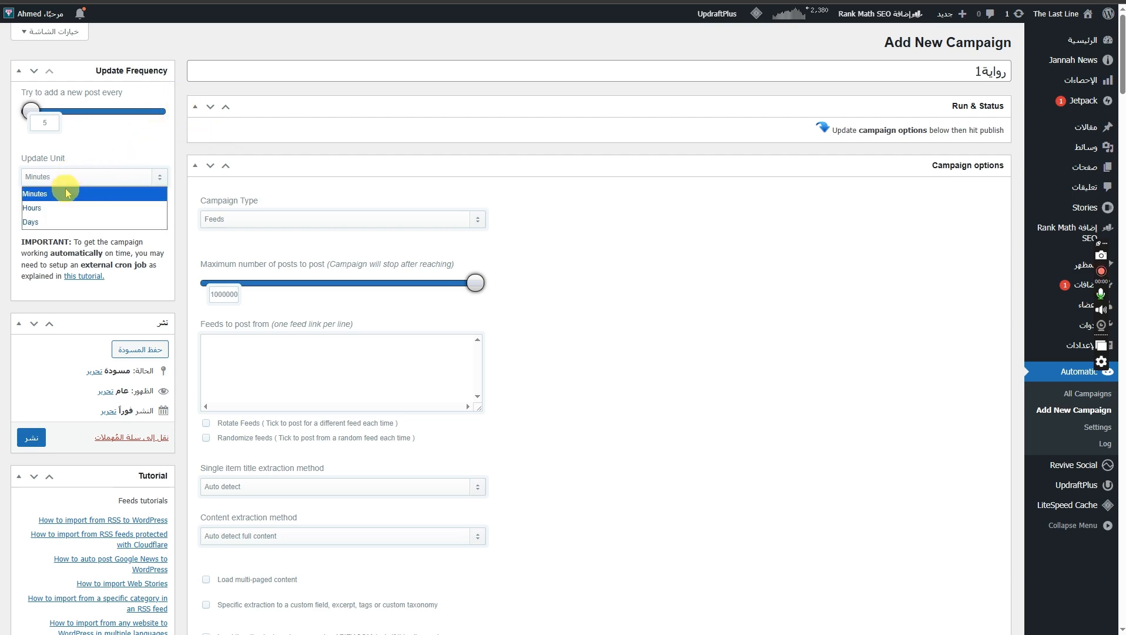
{"action": "left_click", "coordinate": [86, 146]}
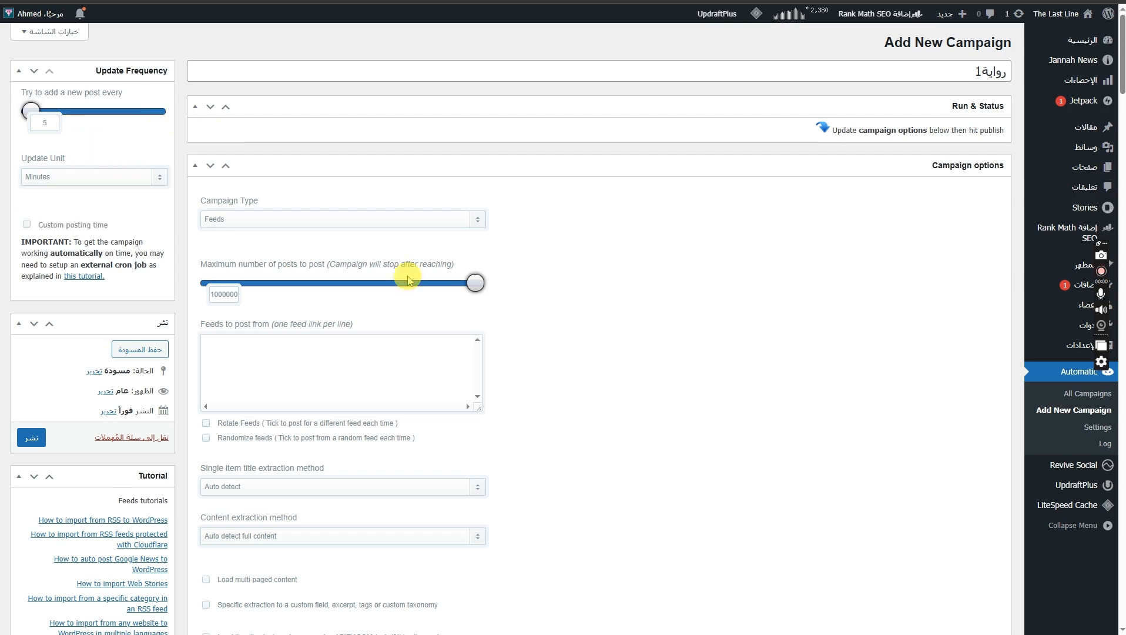
Copy all feed URLs of the source blog with RSS Feed Finder and paste them as the campaign's feeds to post from
{"action": "left_click", "coordinate": [292, 353]}
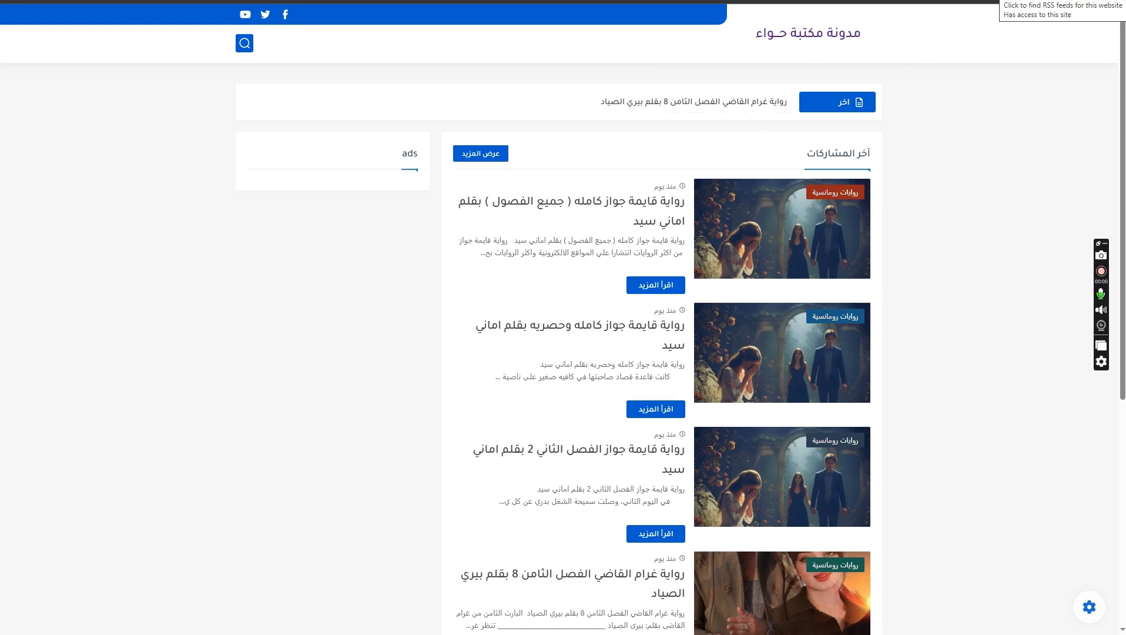
{"action": "left_click", "coordinate": [1018, 2]}
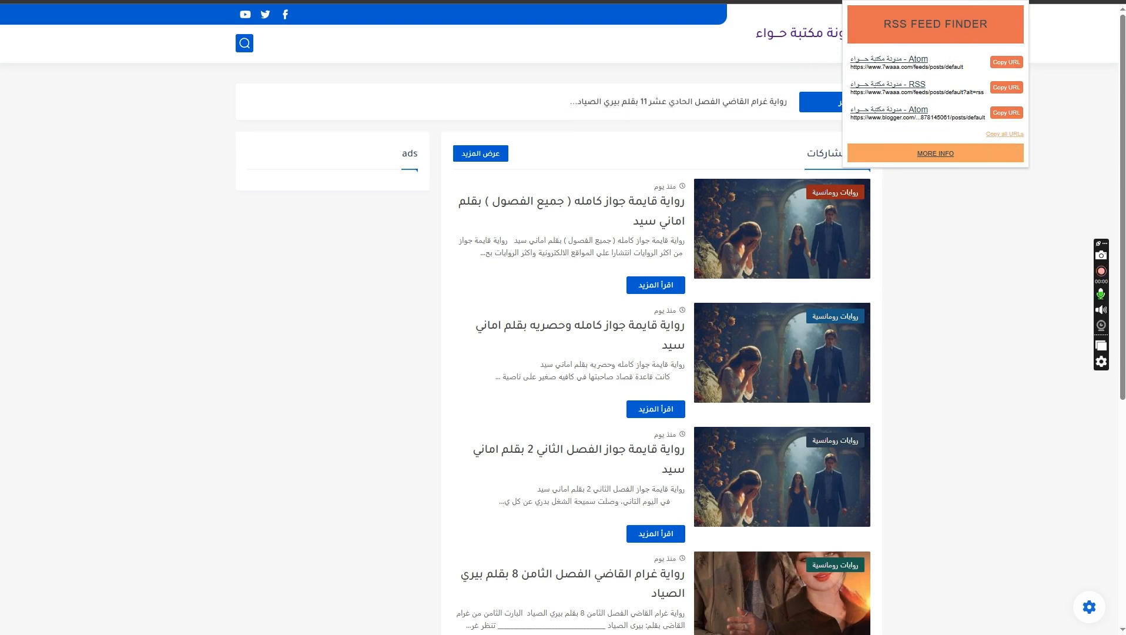
{"action": "left_click", "coordinate": [950, 1]}
{"action": "left_click", "coordinate": [304, 345]}
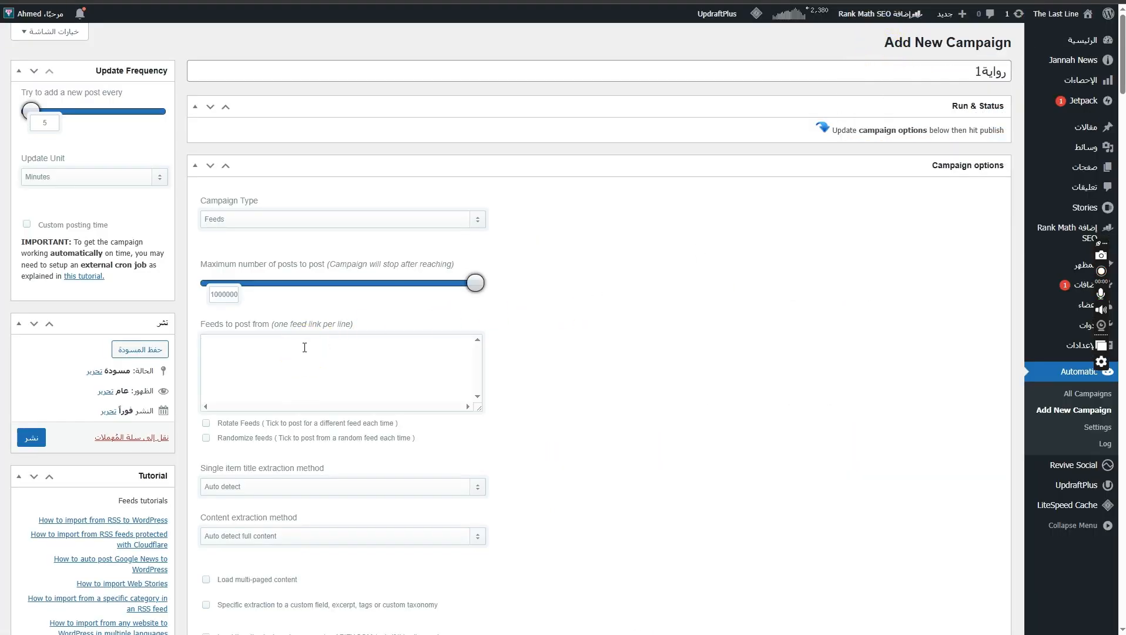
{"action": "key", "text": "ctrl+v"}
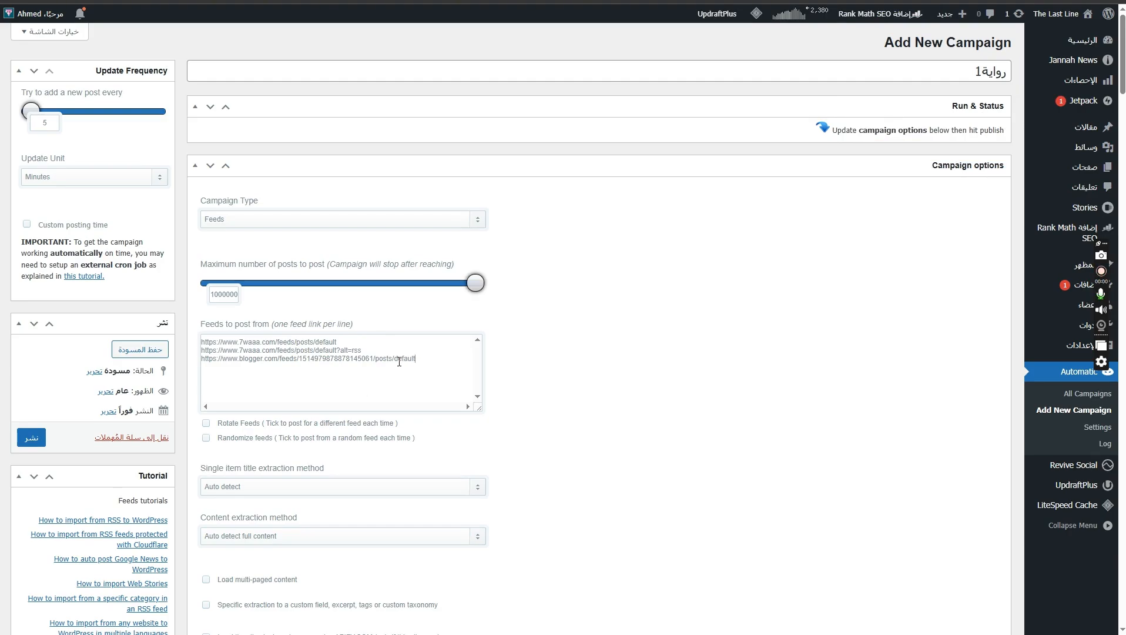
Append " - Mr camo" after [original_title] in the post title template
{"action": "scroll", "coordinate": [692, 251], "scroll_direction": "down", "scroll_amount": 15}
{"action": "scroll", "coordinate": [696, 254], "scroll_direction": "up", "scroll_amount": 10}
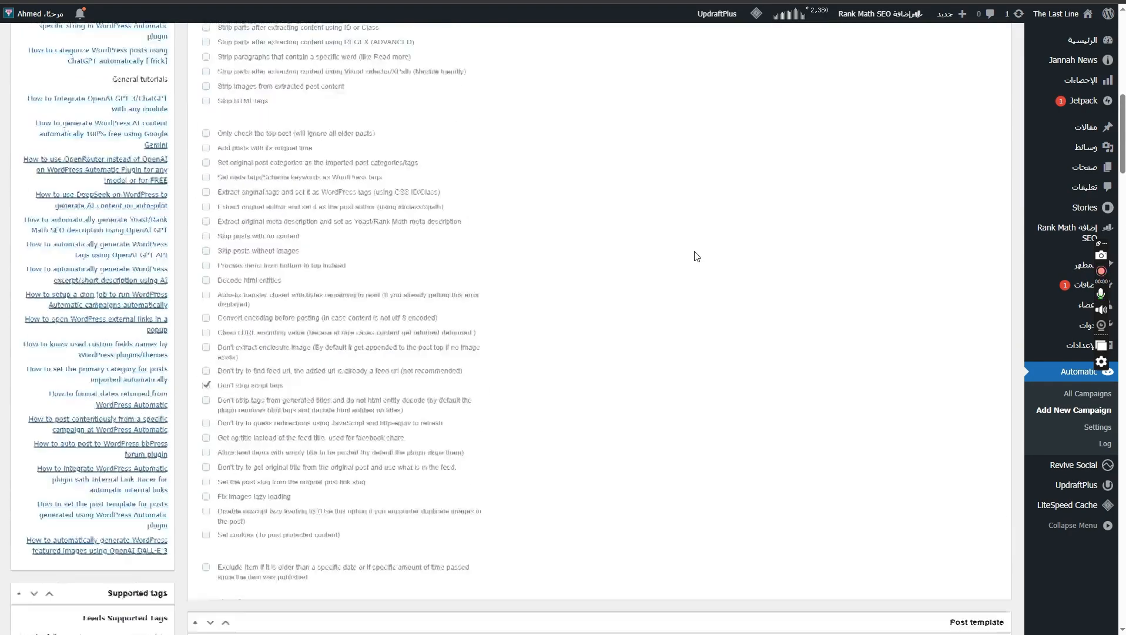
{"action": "scroll", "coordinate": [612, 269], "scroll_direction": "down", "scroll_amount": 2}
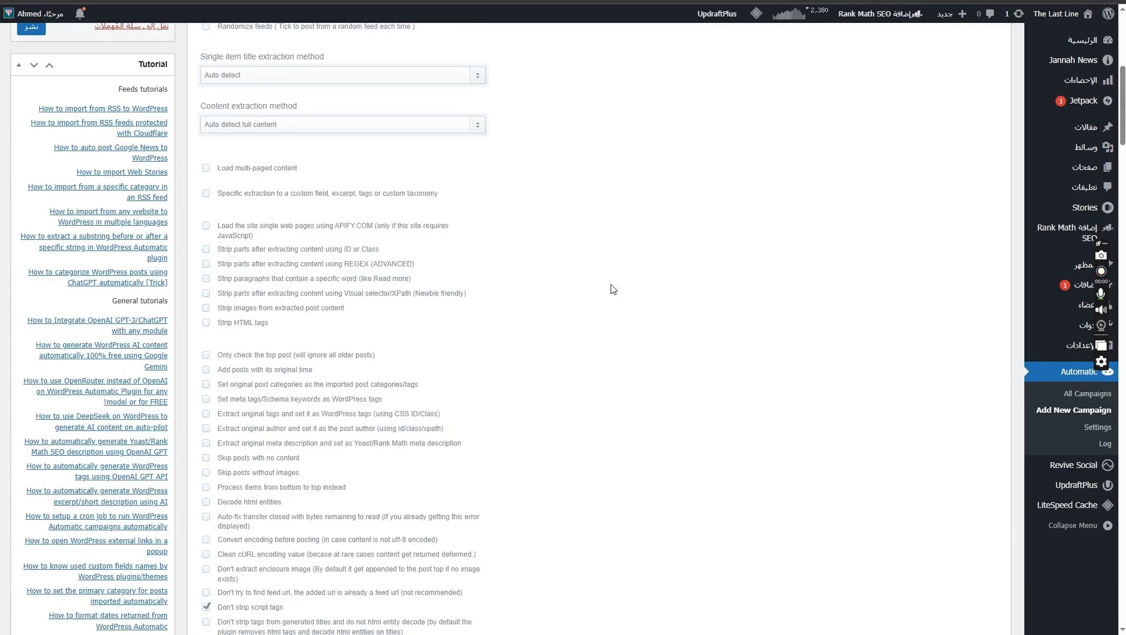
{"action": "scroll", "coordinate": [614, 288], "scroll_direction": "down", "scroll_amount": 13}
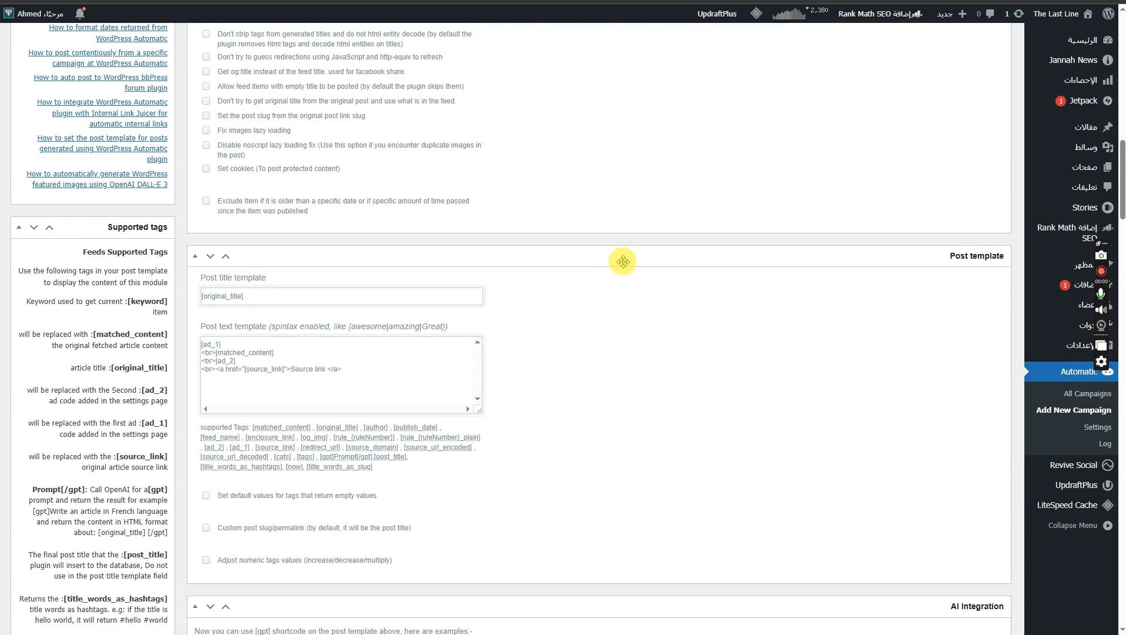
{"action": "scroll", "coordinate": [621, 262], "scroll_direction": "up", "scroll_amount": 1}
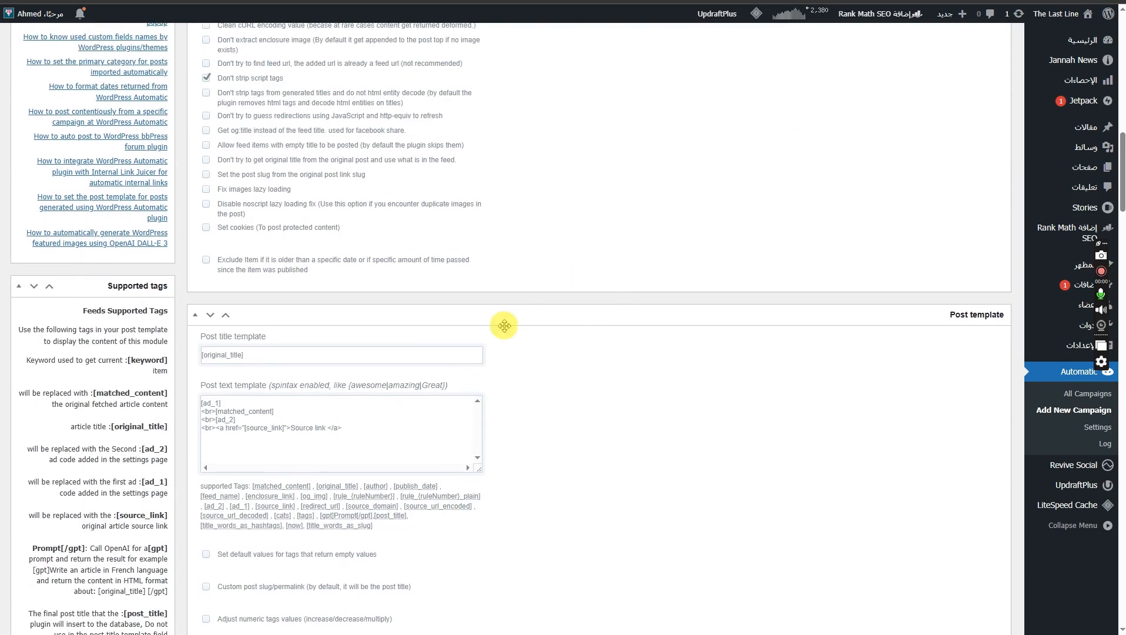
{"action": "left_click", "coordinate": [229, 358]}
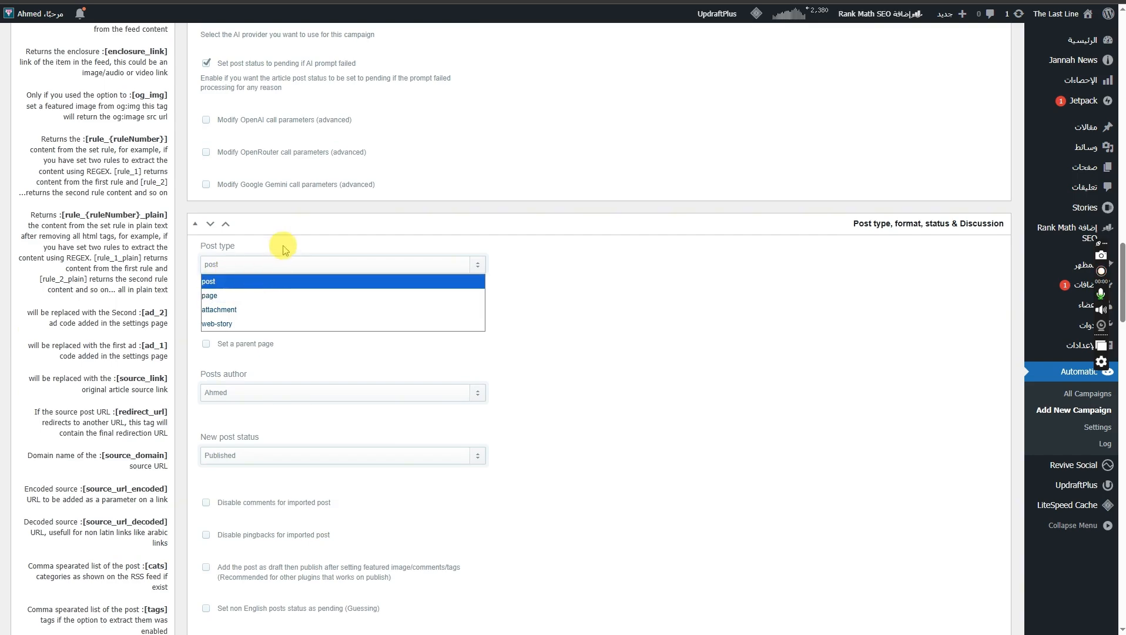
Choose post as the post type and keep Published as the new post status
{"action": "left_click", "coordinate": [258, 281]}
{"action": "scroll", "coordinate": [312, 288], "scroll_direction": "down", "scroll_amount": 4}
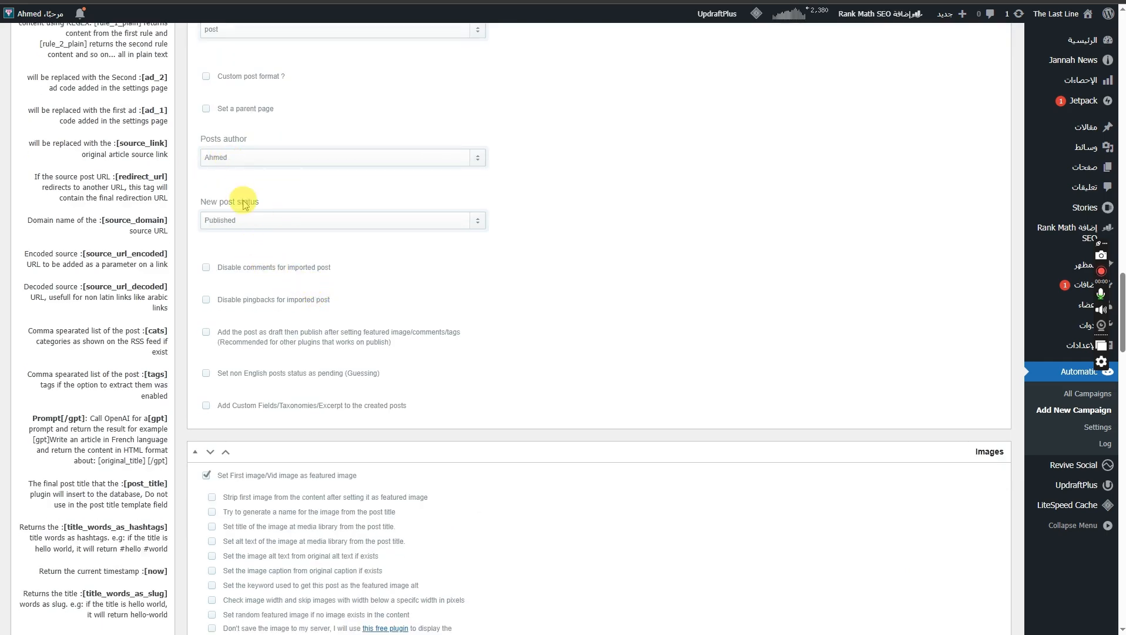
{"action": "left_click", "coordinate": [239, 221]}
{"action": "left_click", "coordinate": [259, 208]}
Publish the campaign and run it
{"action": "scroll", "coordinate": [345, 188], "scroll_direction": "down", "scroll_amount": 8}
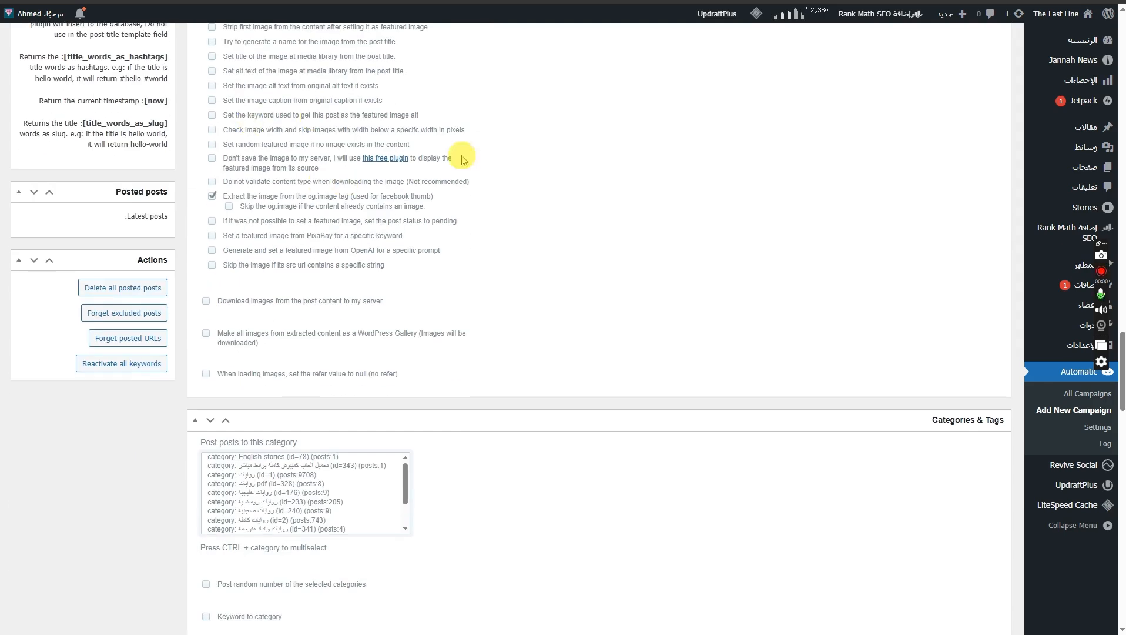
{"action": "scroll", "coordinate": [682, 256], "scroll_direction": "up", "scroll_amount": 2}
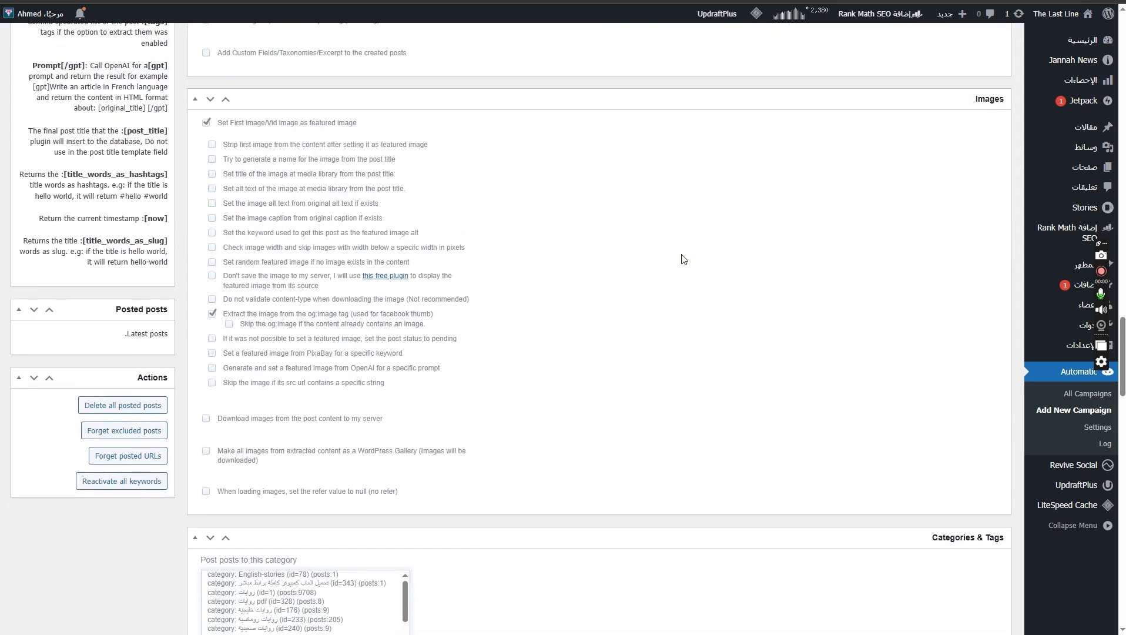
{"action": "scroll", "coordinate": [684, 259], "scroll_direction": "up", "scroll_amount": 20}
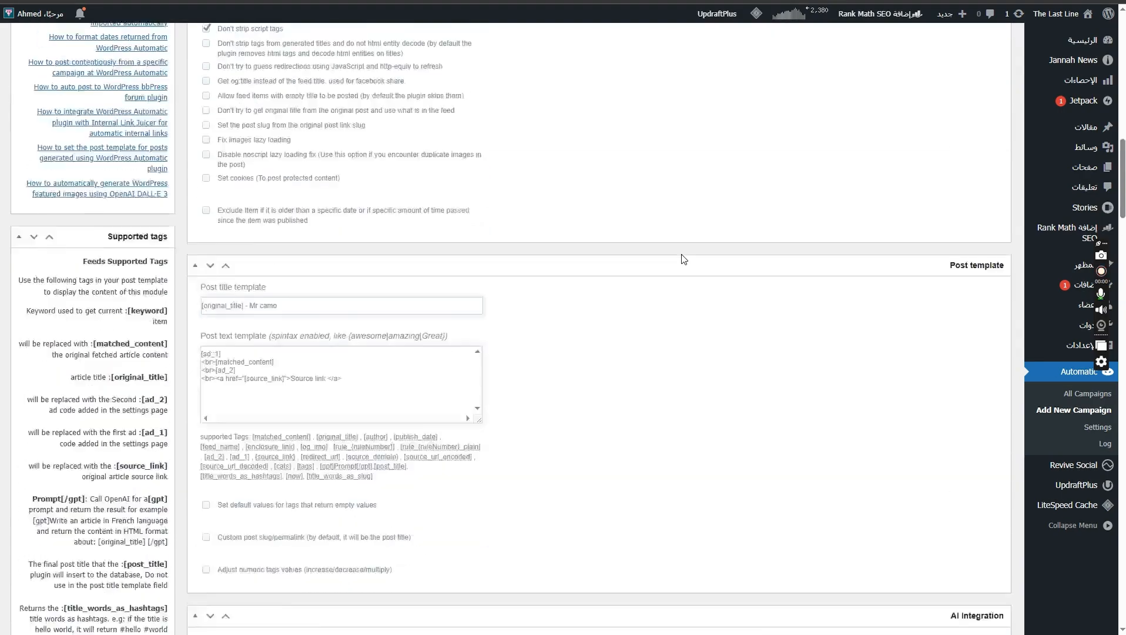
{"action": "scroll", "coordinate": [684, 259], "scroll_direction": "up", "scroll_amount": 2}
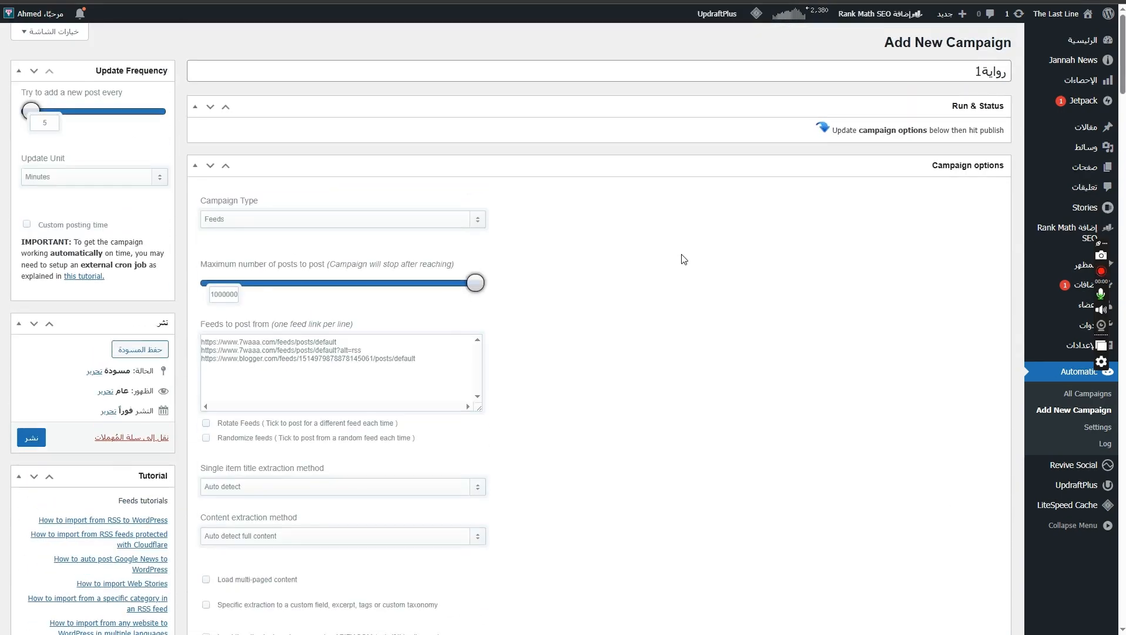
{"action": "left_click", "coordinate": [31, 446]}
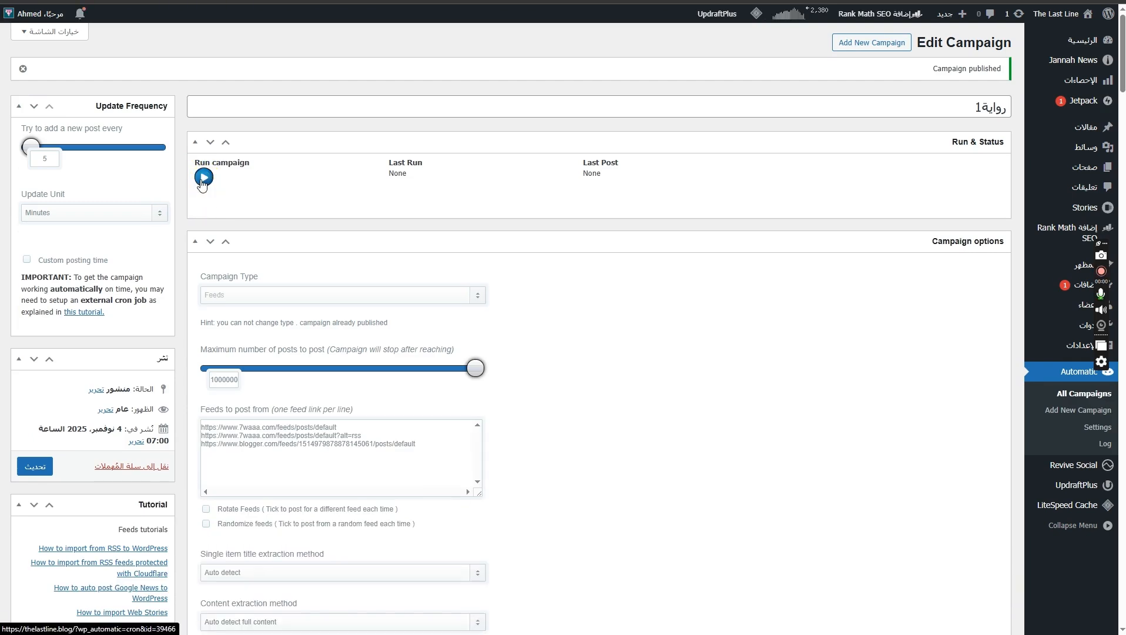
{"action": "left_click", "coordinate": [203, 178]}
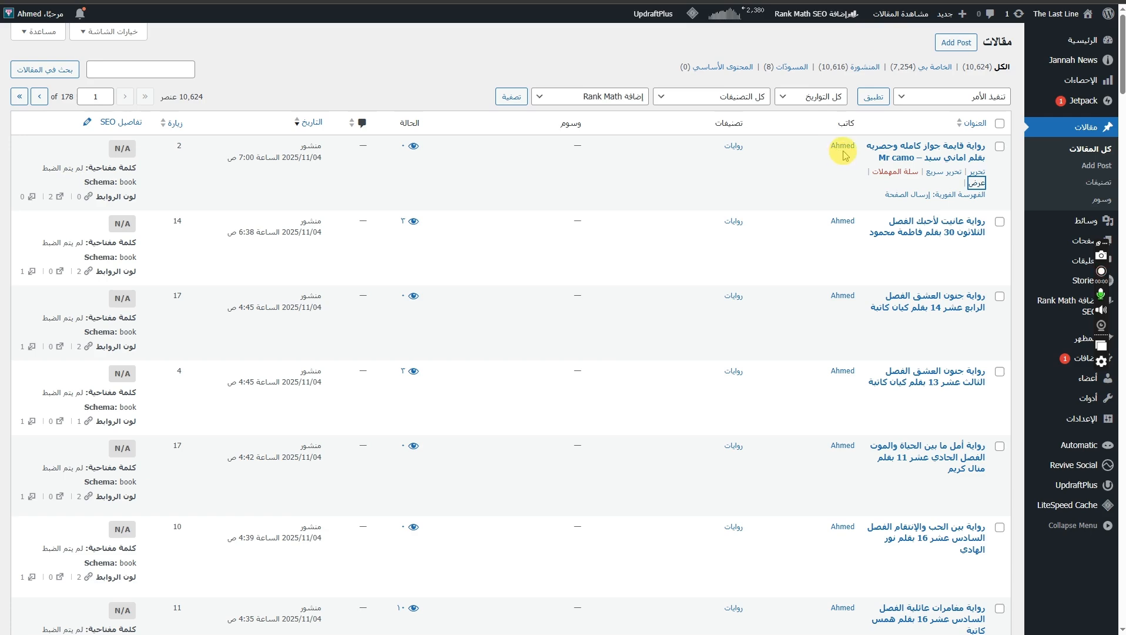
View the newly imported post on the site and examine its title, image, story text and source link
{"action": "left_click", "coordinate": [910, 147]}
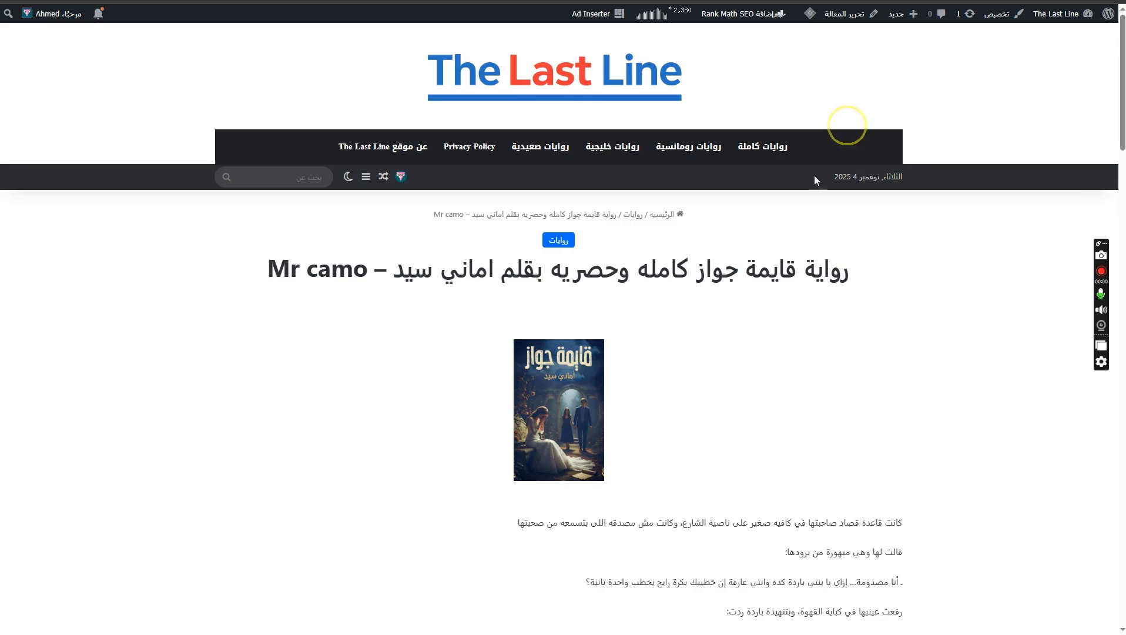
{"action": "scroll", "coordinate": [636, 254], "scroll_direction": "down", "scroll_amount": 15}
{"action": "scroll", "coordinate": [754, 194], "scroll_direction": "down", "scroll_amount": 20}
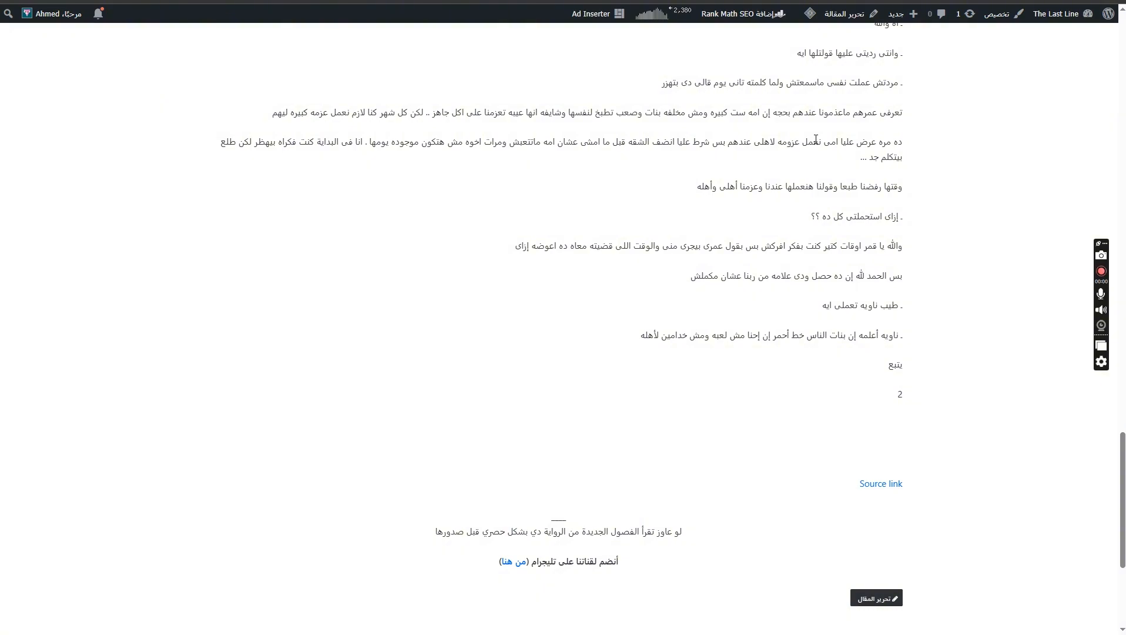
{"action": "scroll", "coordinate": [816, 139], "scroll_direction": "up", "scroll_amount": 20}
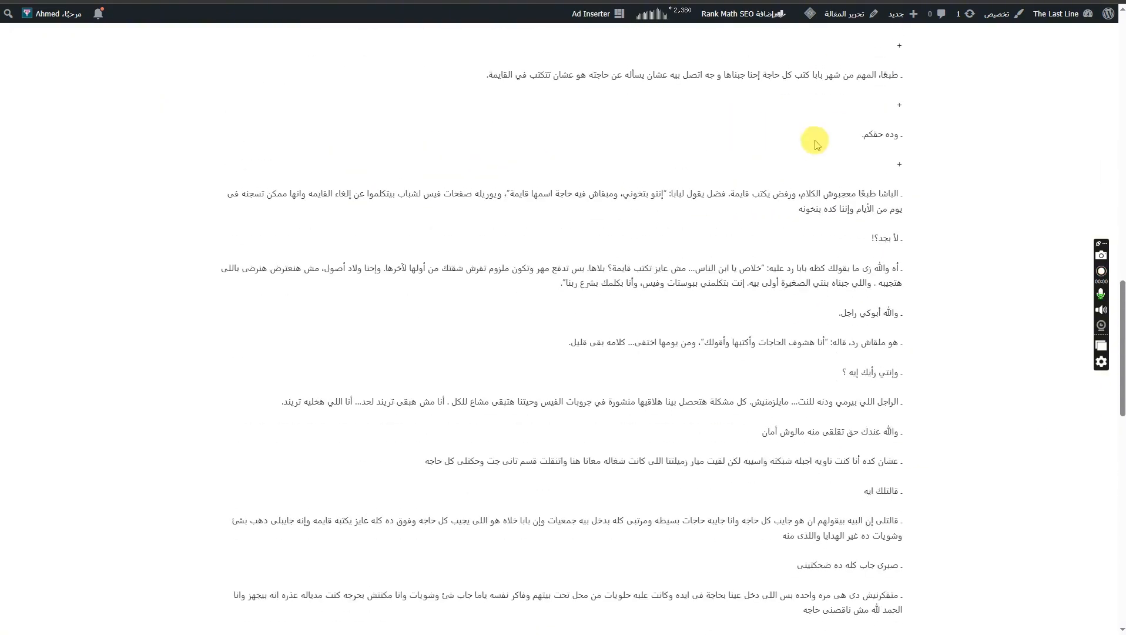
{"action": "scroll", "coordinate": [822, 253], "scroll_direction": "up", "scroll_amount": 2}
{"action": "scroll", "coordinate": [809, 427], "scroll_direction": "down", "scroll_amount": 3}
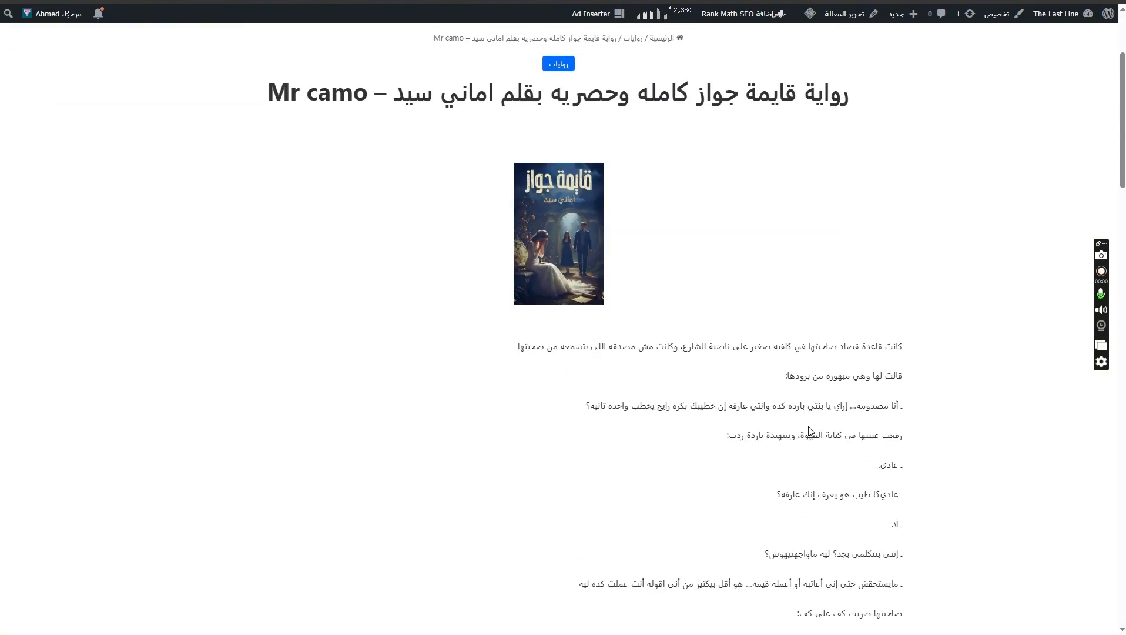
{"action": "scroll", "coordinate": [809, 427], "scroll_direction": "up", "scroll_amount": 2}
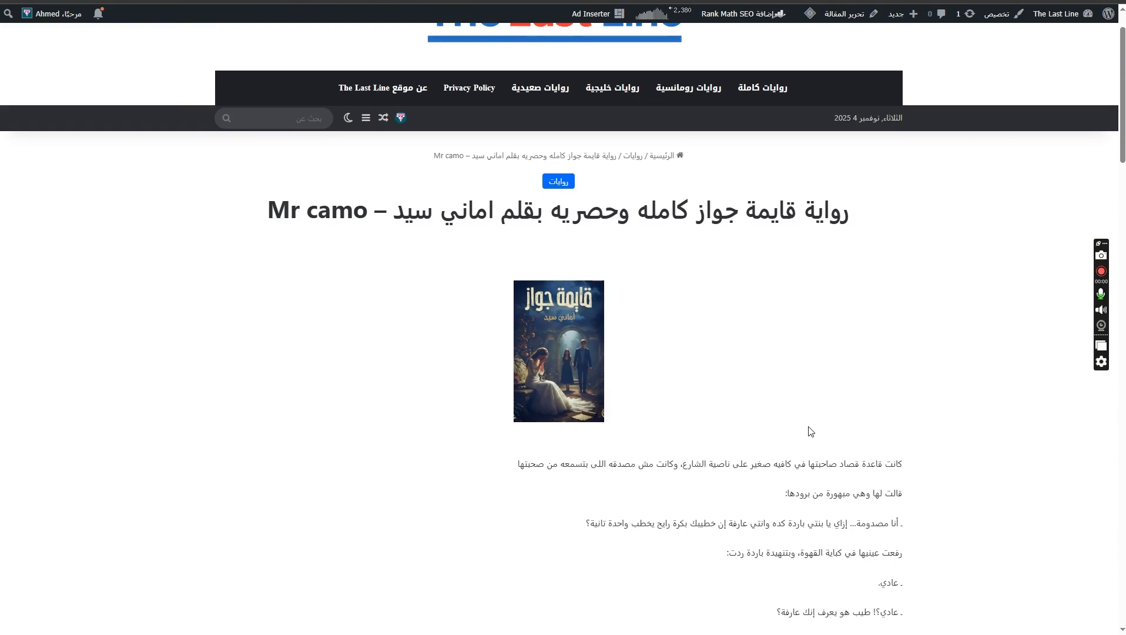